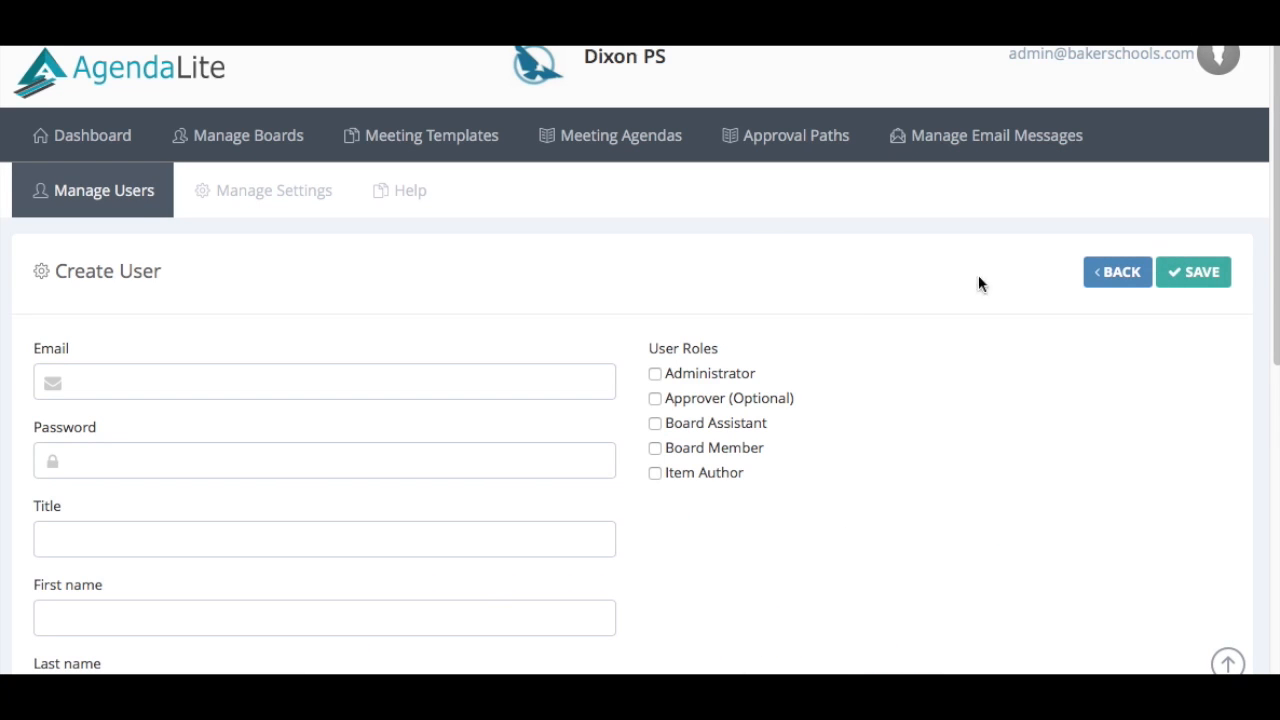
Give the new user the Board Assistant role, enter their e-mail, and enable Confidential Access
click(656, 425)
click(336, 386)
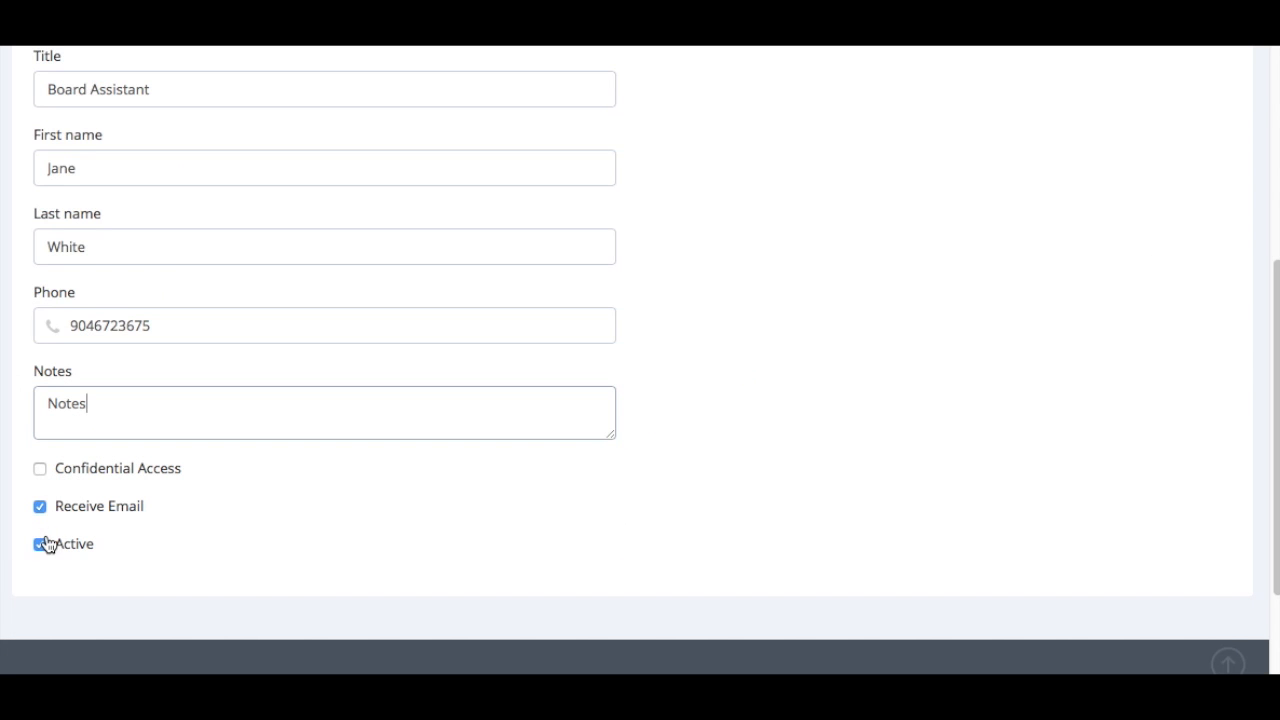
click(40, 470)
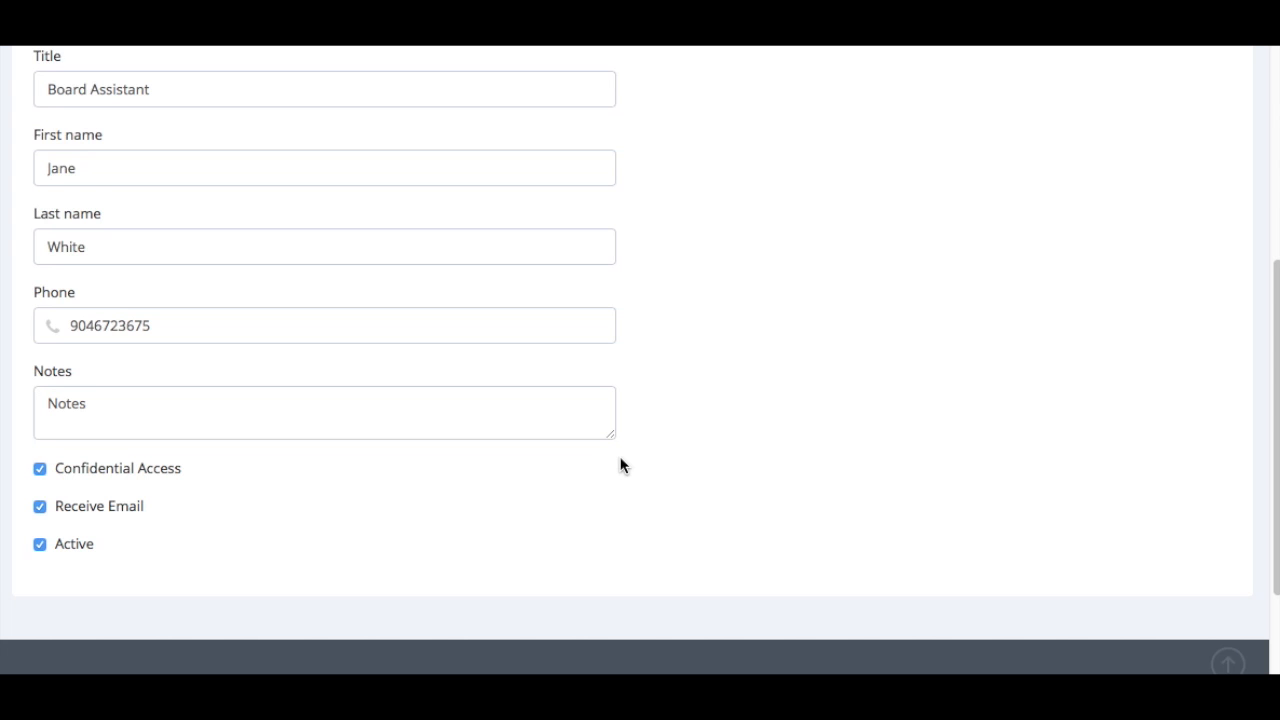
Save the new Board Assistant user and answer the browser's save-password prompt
scroll(711, 346, up, 3)
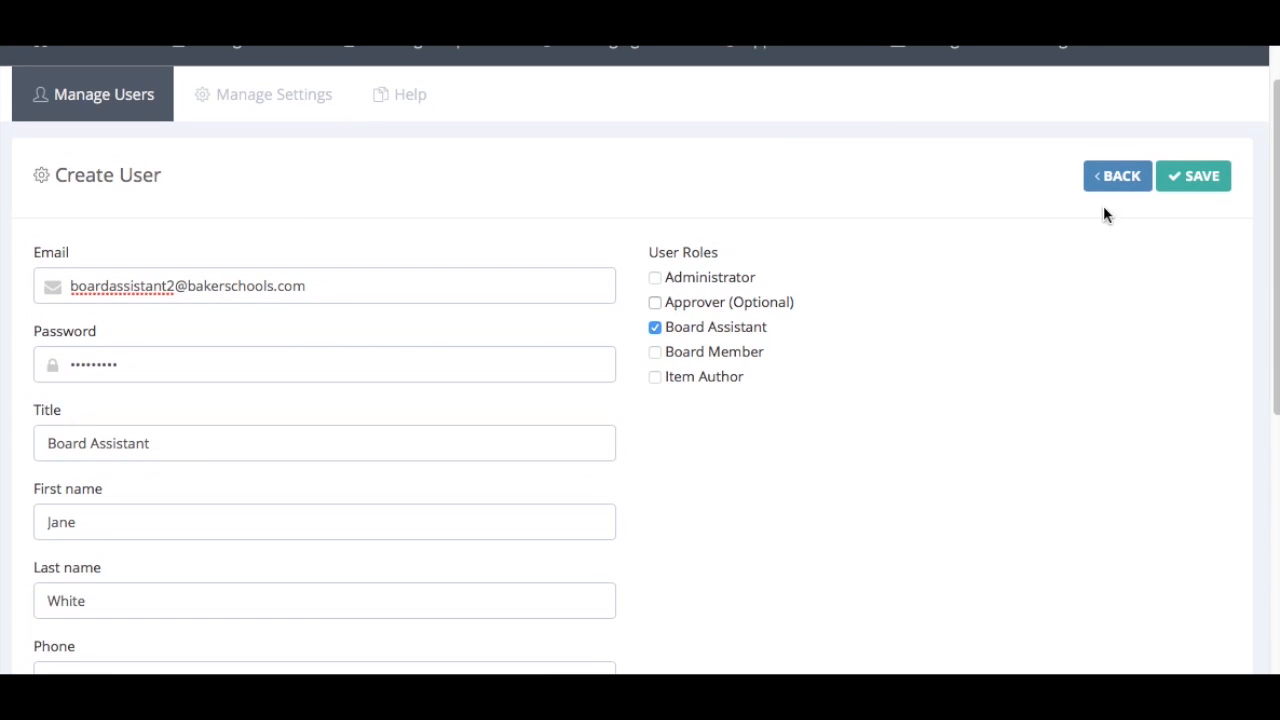
click(1197, 178)
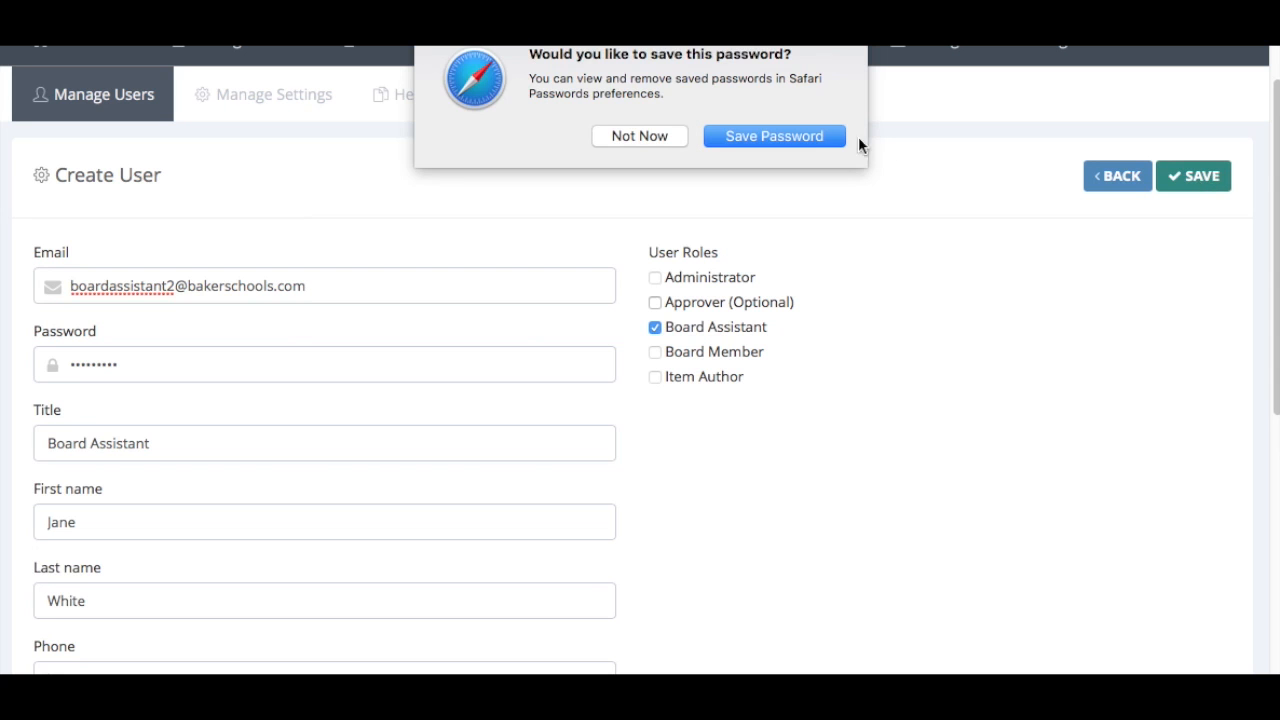
click(806, 136)
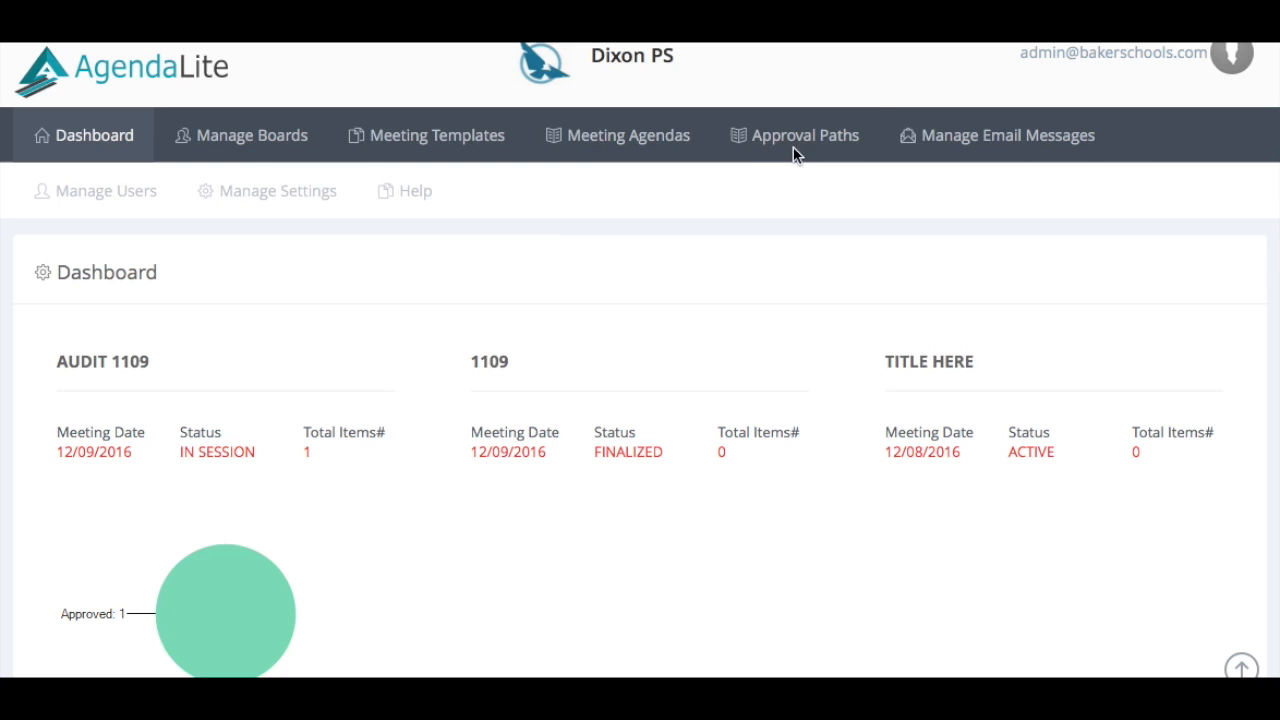
From Manage Approval Paths, begin a new path named 'test' with Number of Level 2
click(795, 153)
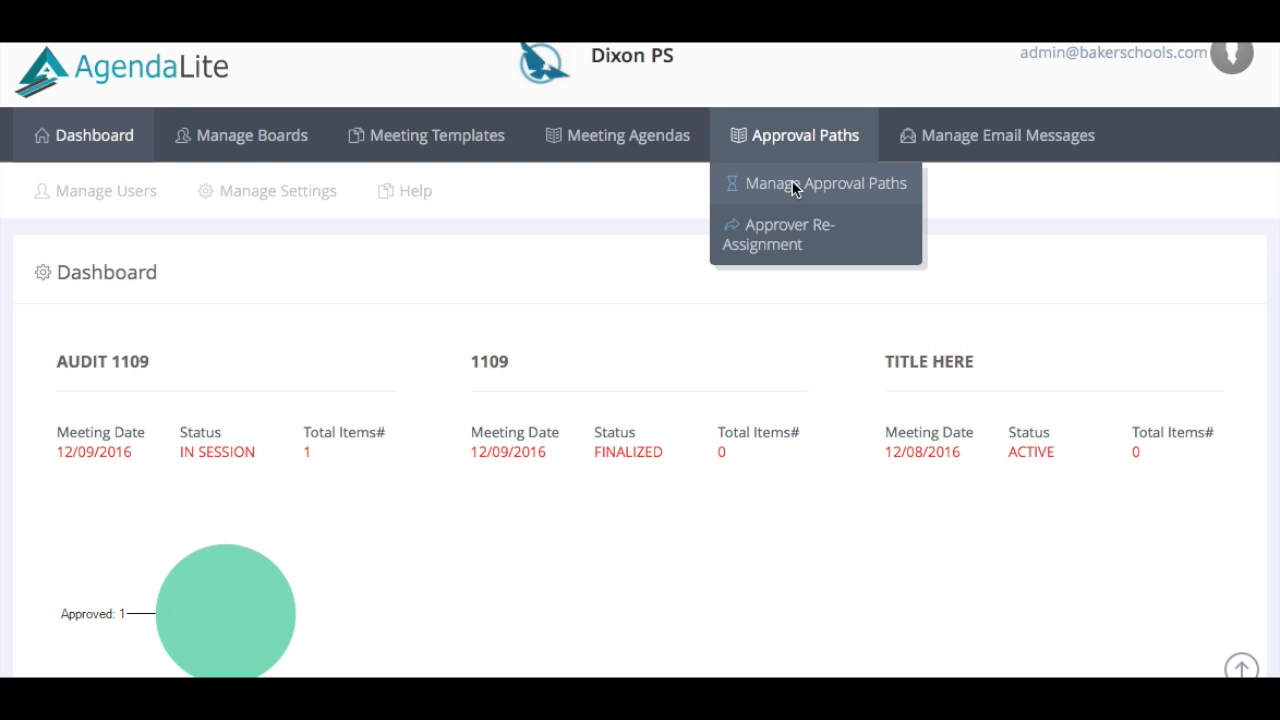
click(795, 186)
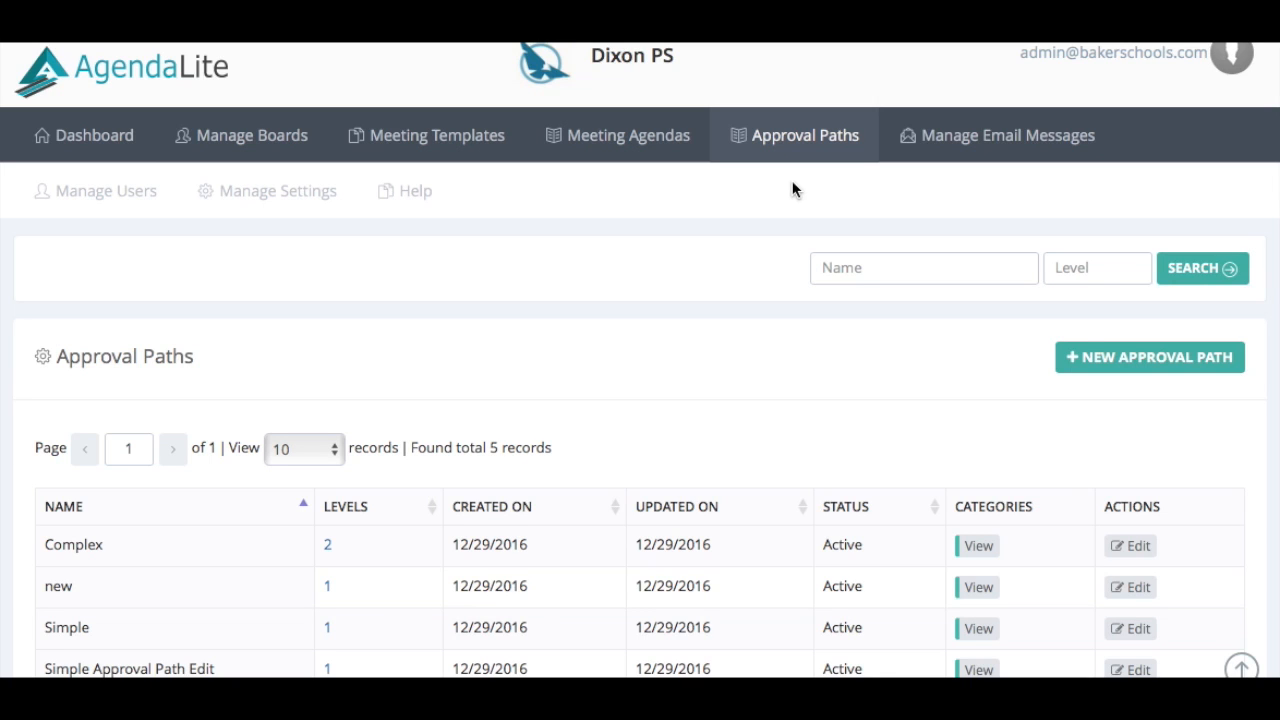
click(1115, 360)
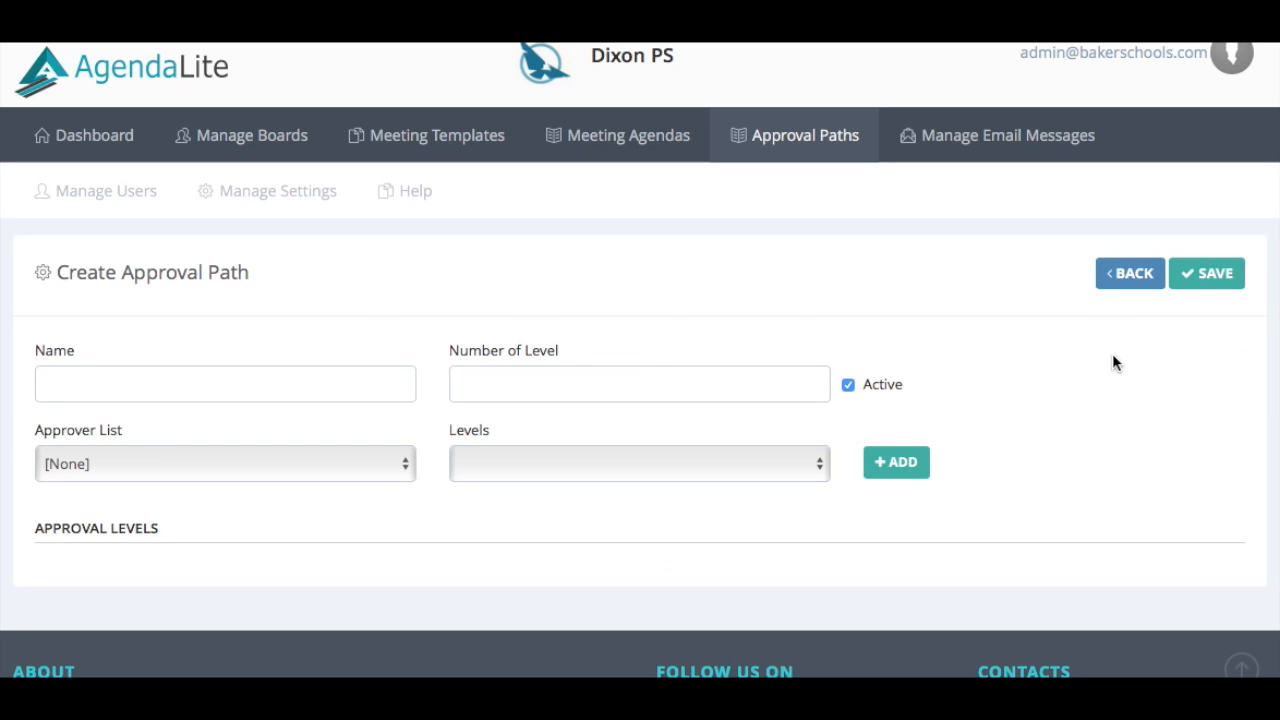
click(180, 378)
text(test)
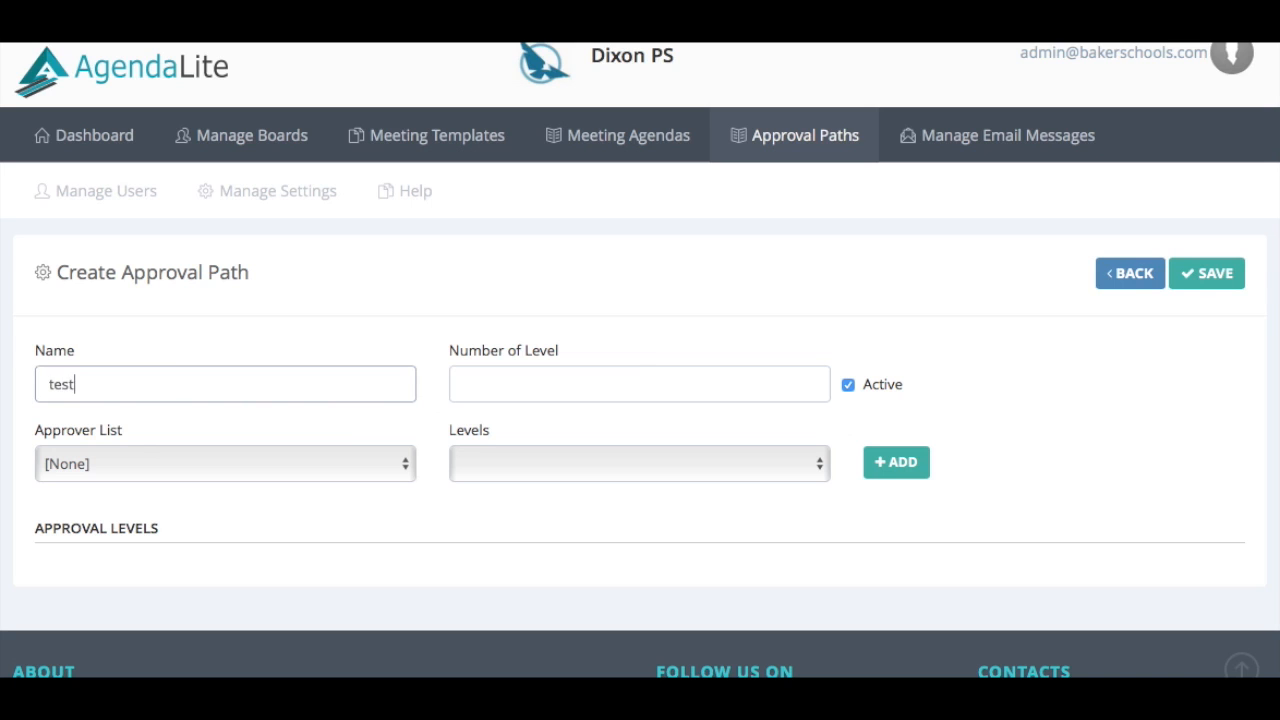
click(504, 387)
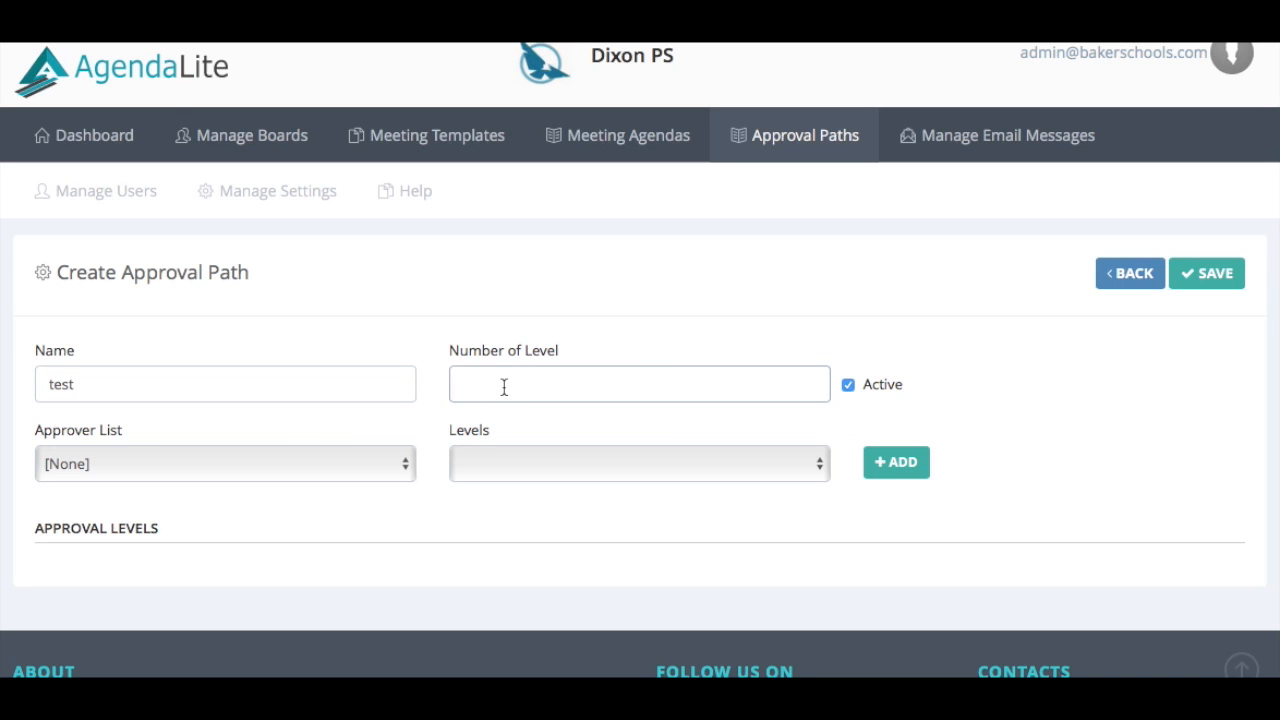
text(2)
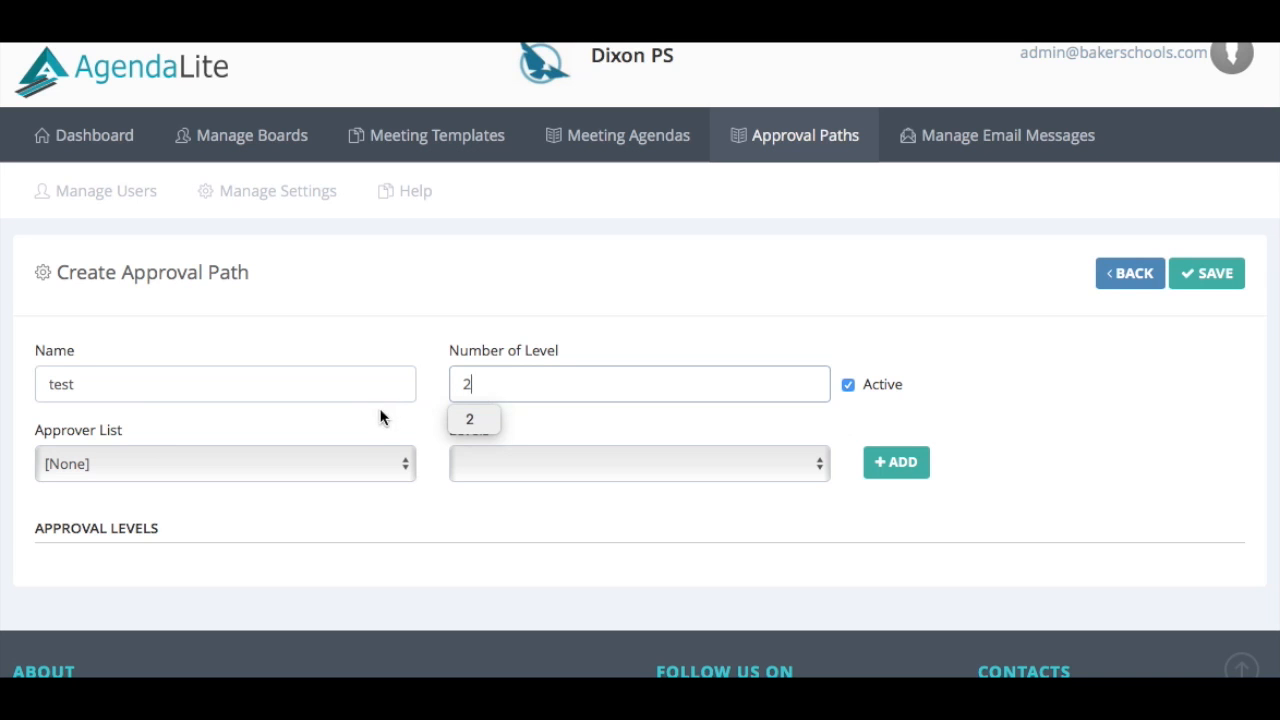
Add Test Approver1 as the level 1 approver
click(397, 465)
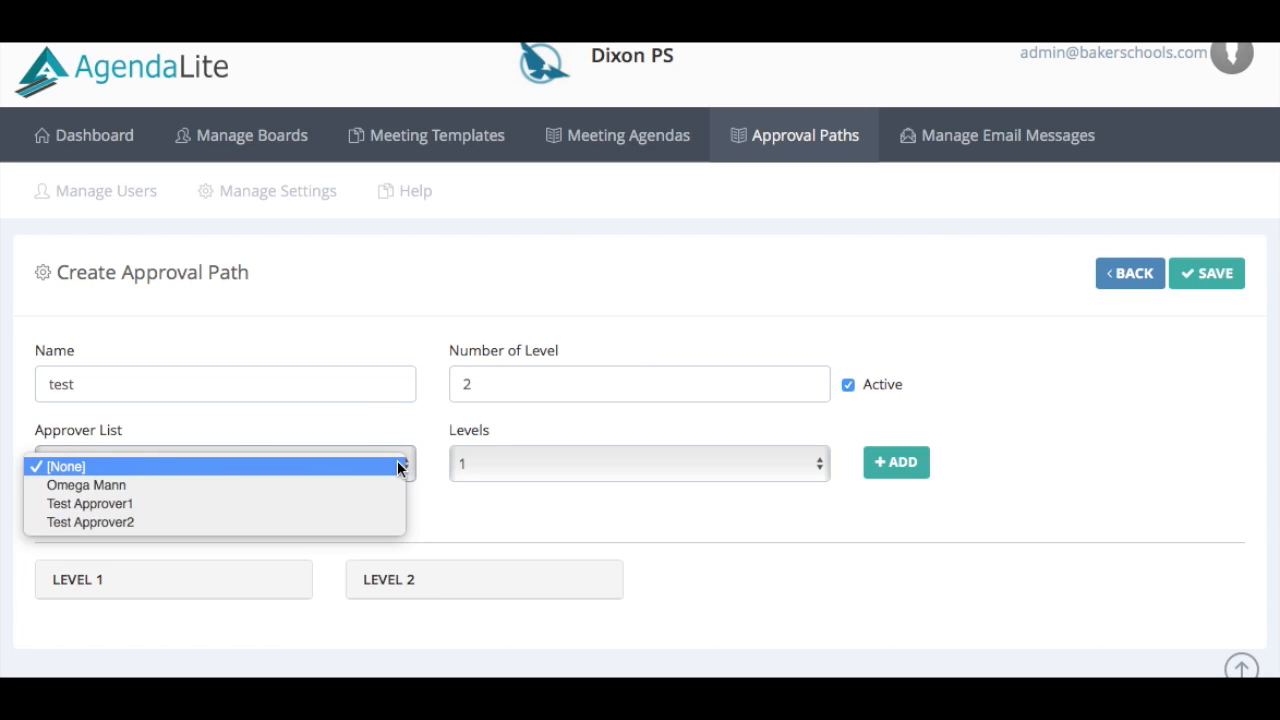
click(358, 504)
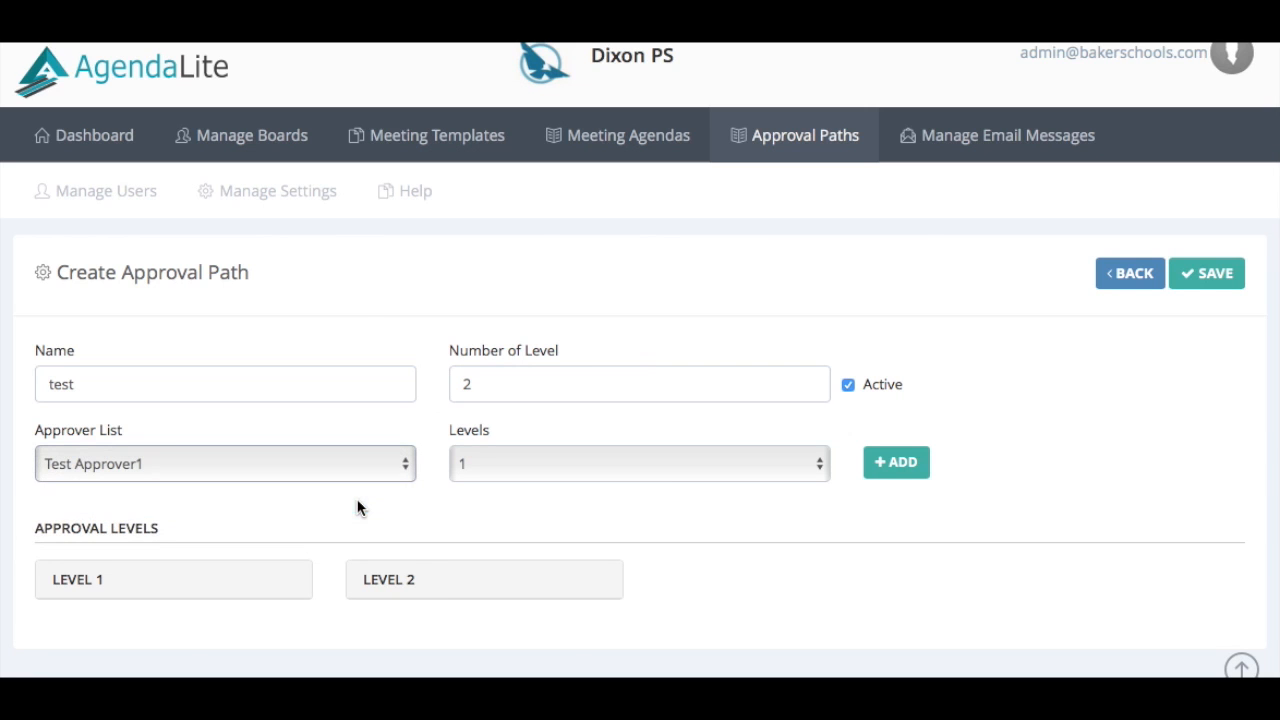
click(881, 466)
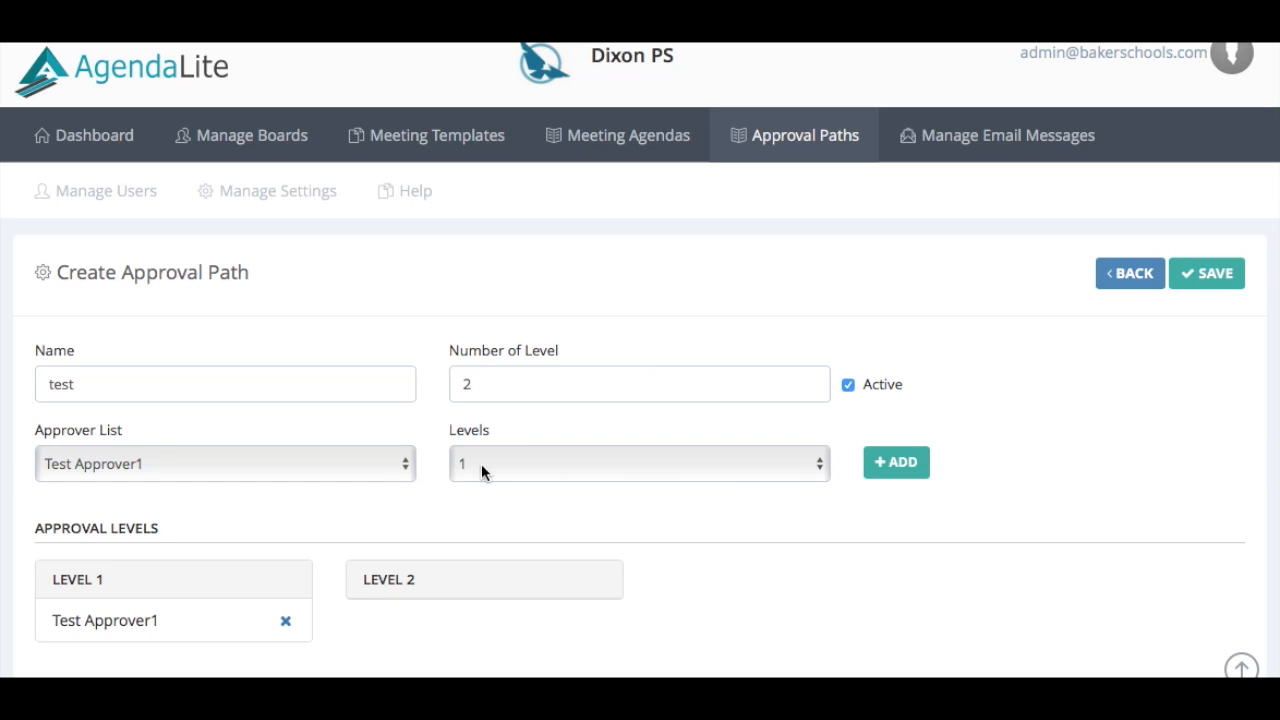
Add Test Approver2 as the level 2 approver
click(406, 469)
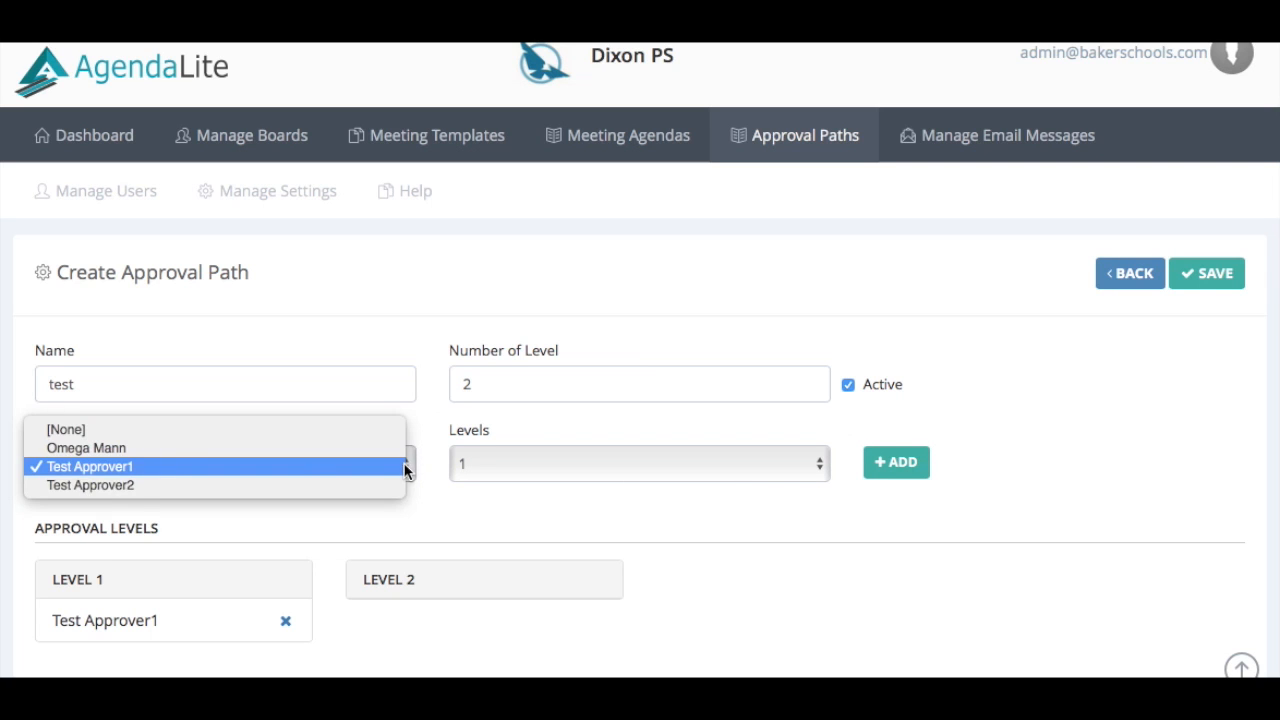
click(387, 484)
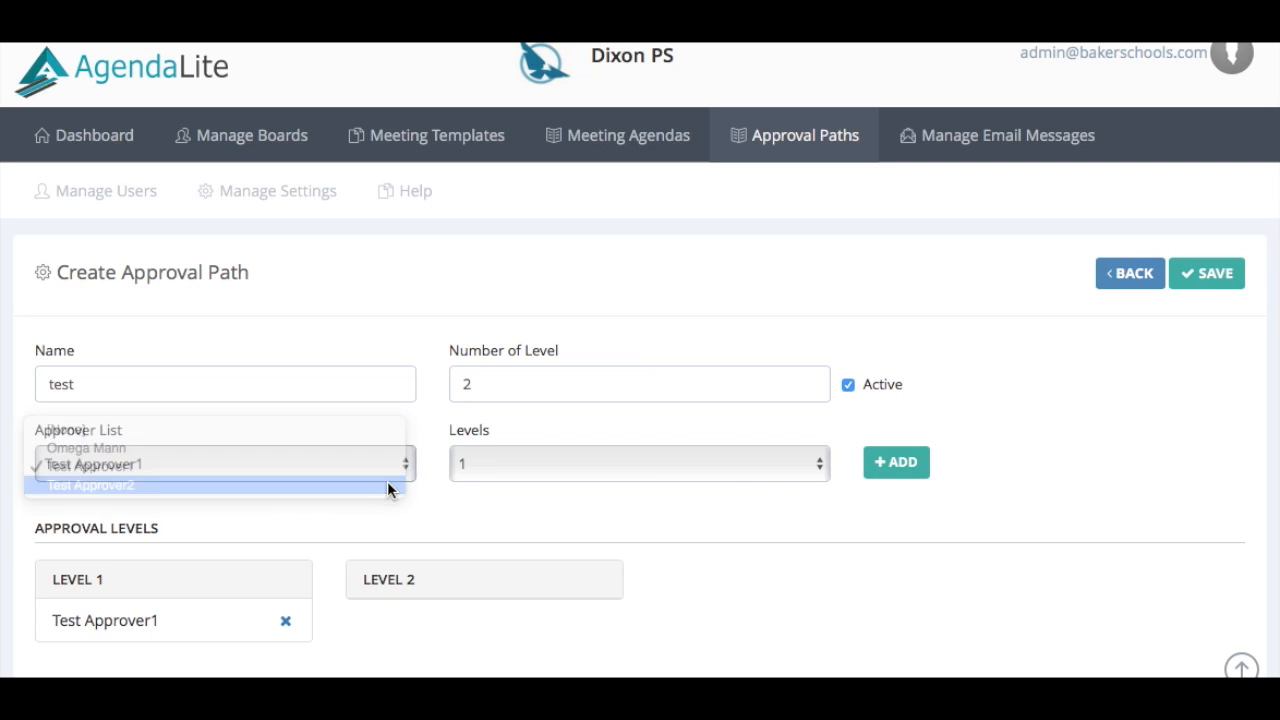
click(748, 462)
click(734, 486)
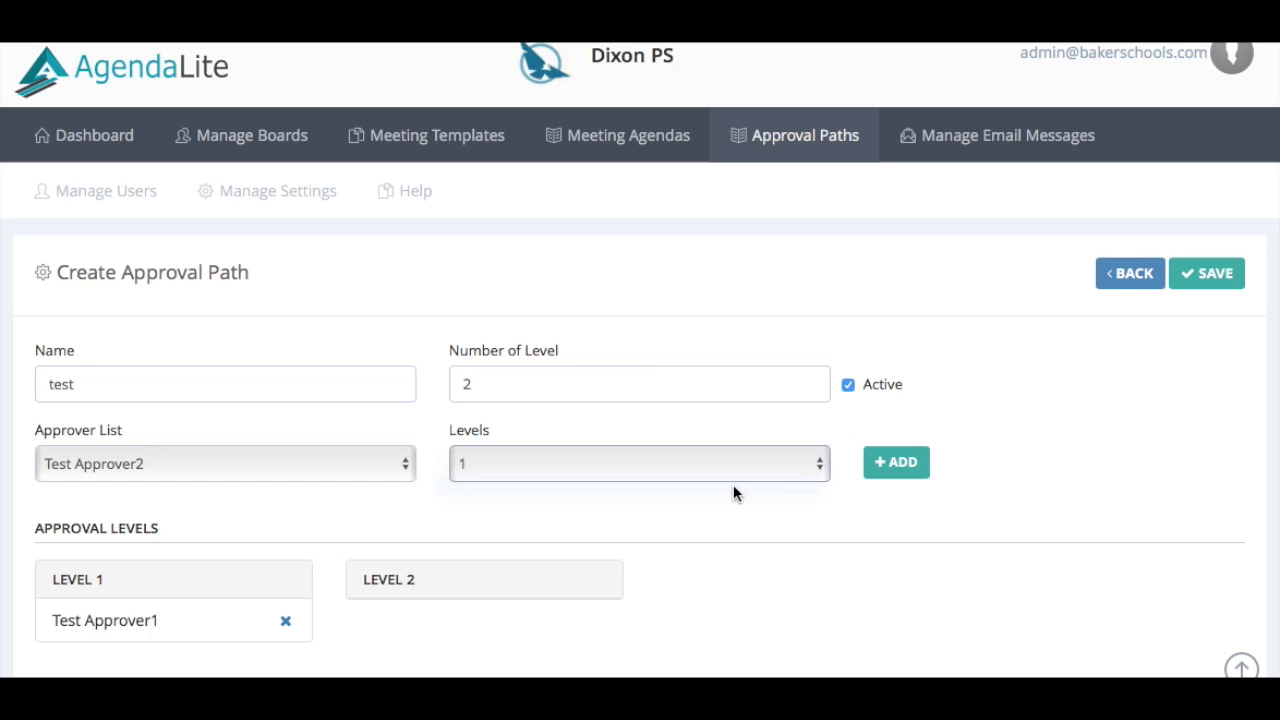
click(923, 464)
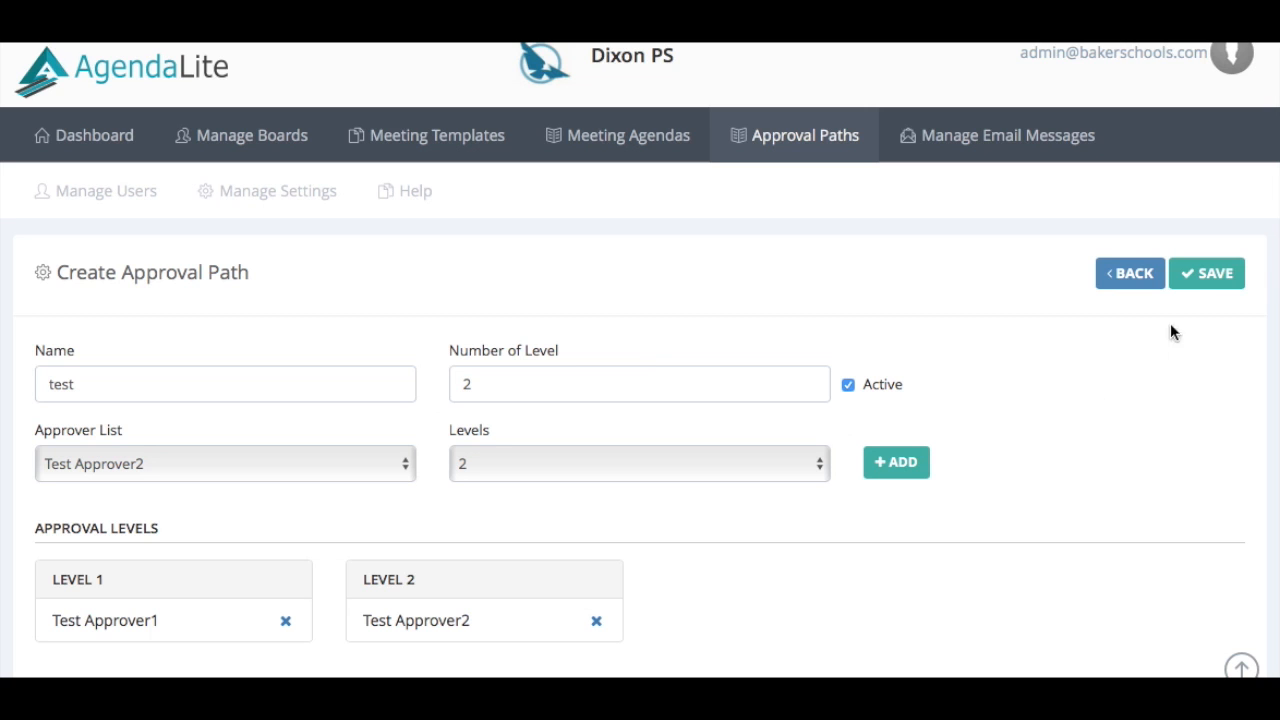
Save the 'test' approval path
click(1211, 272)
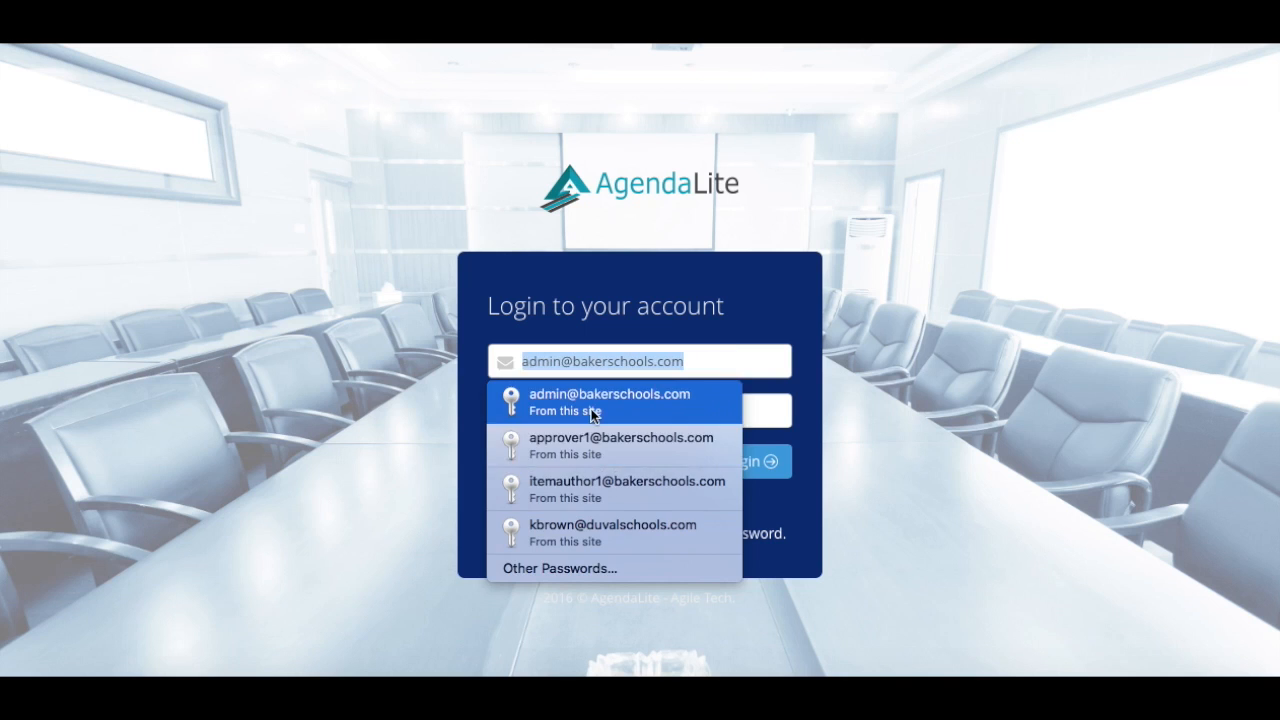
Sign in with the saved administrator login and start a new meeting template
click(525, 410)
click(740, 466)
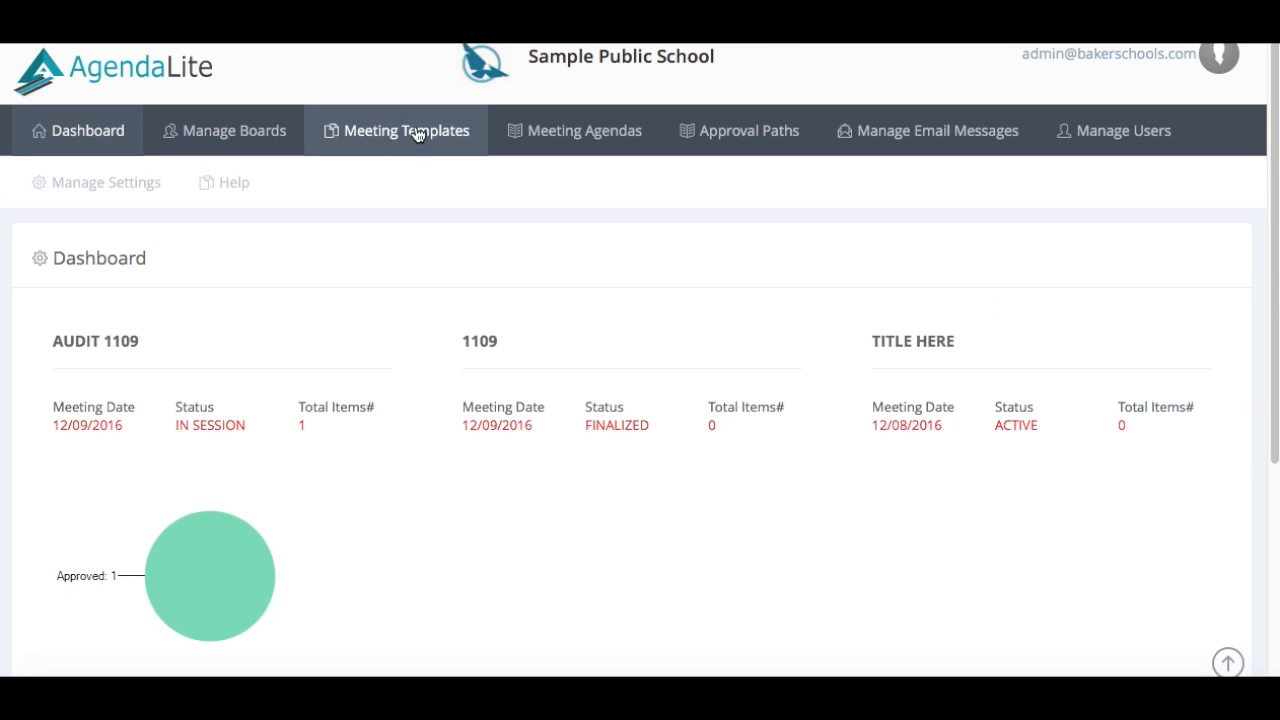
click(415, 131)
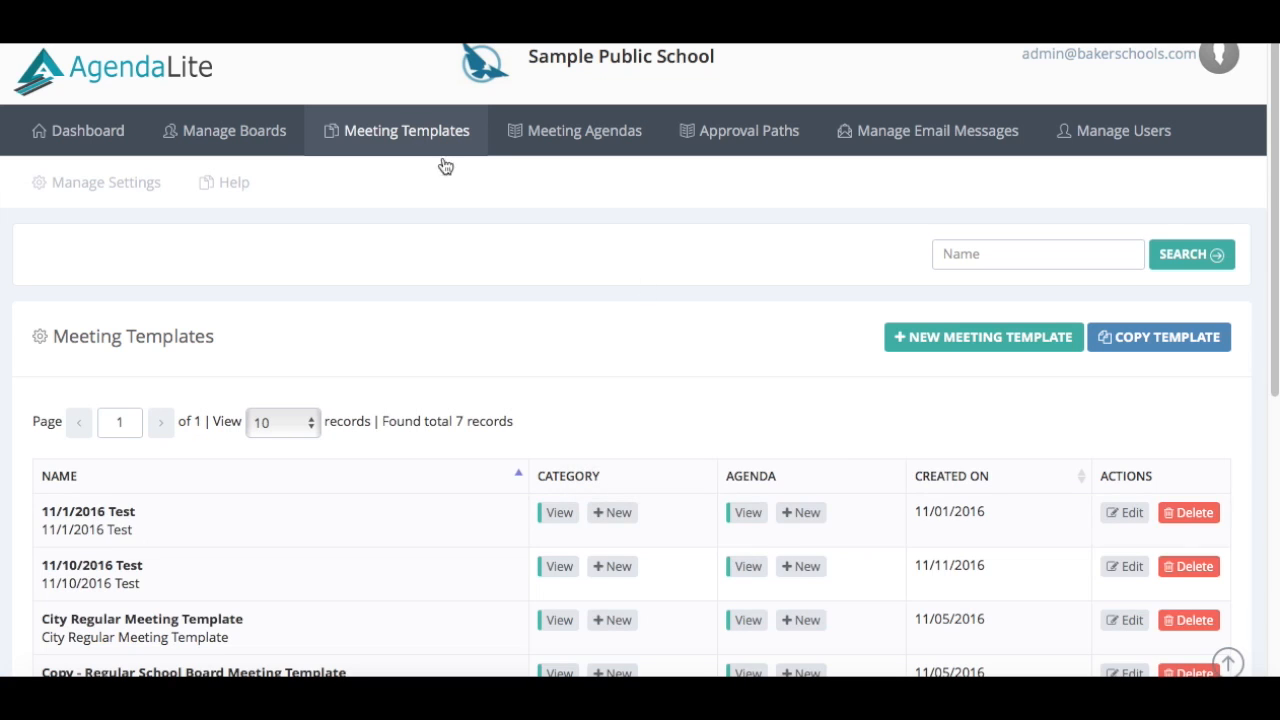
click(965, 352)
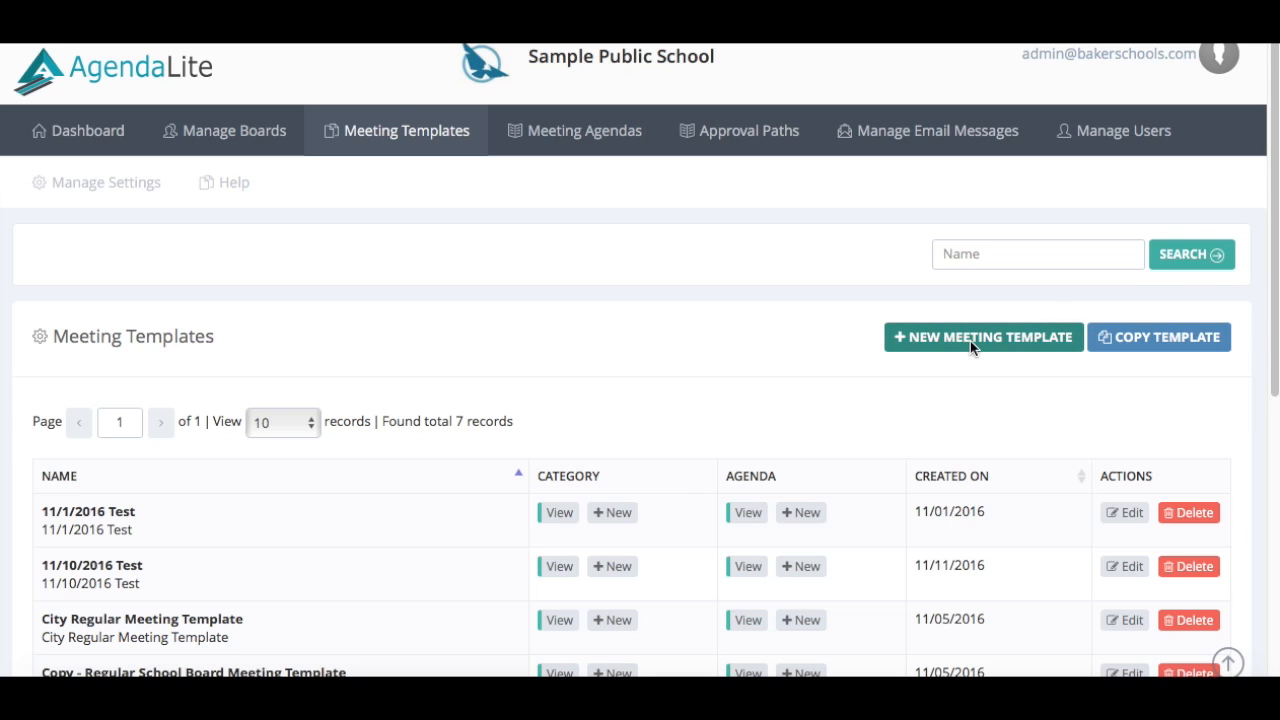
Name the meeting template 'new' and save it
click(228, 364)
text(new)
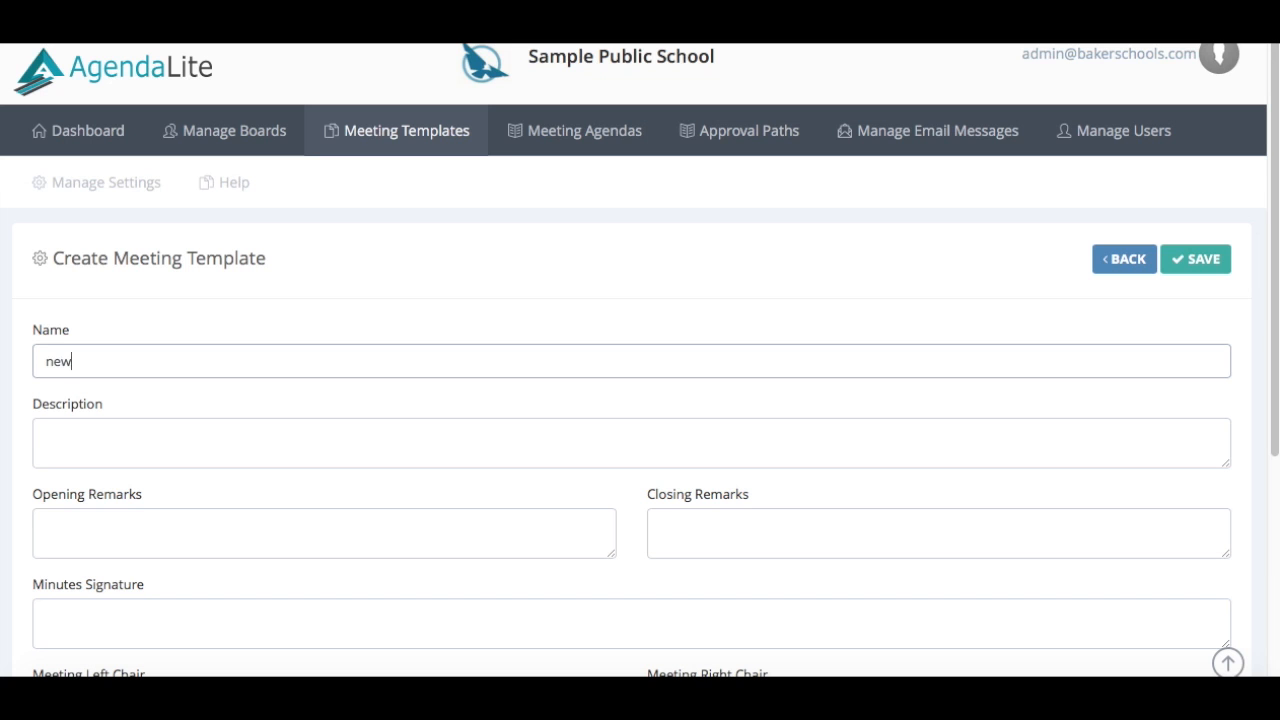
click(113, 437)
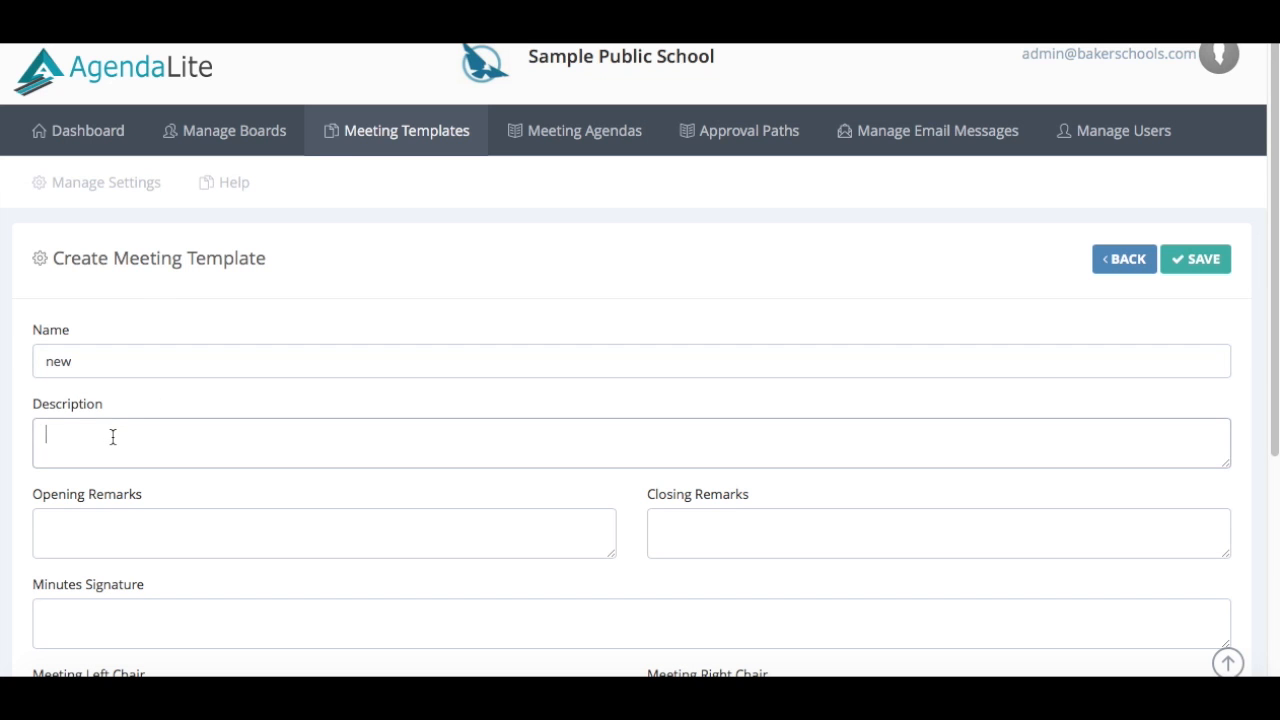
scroll(113, 437, down, 3)
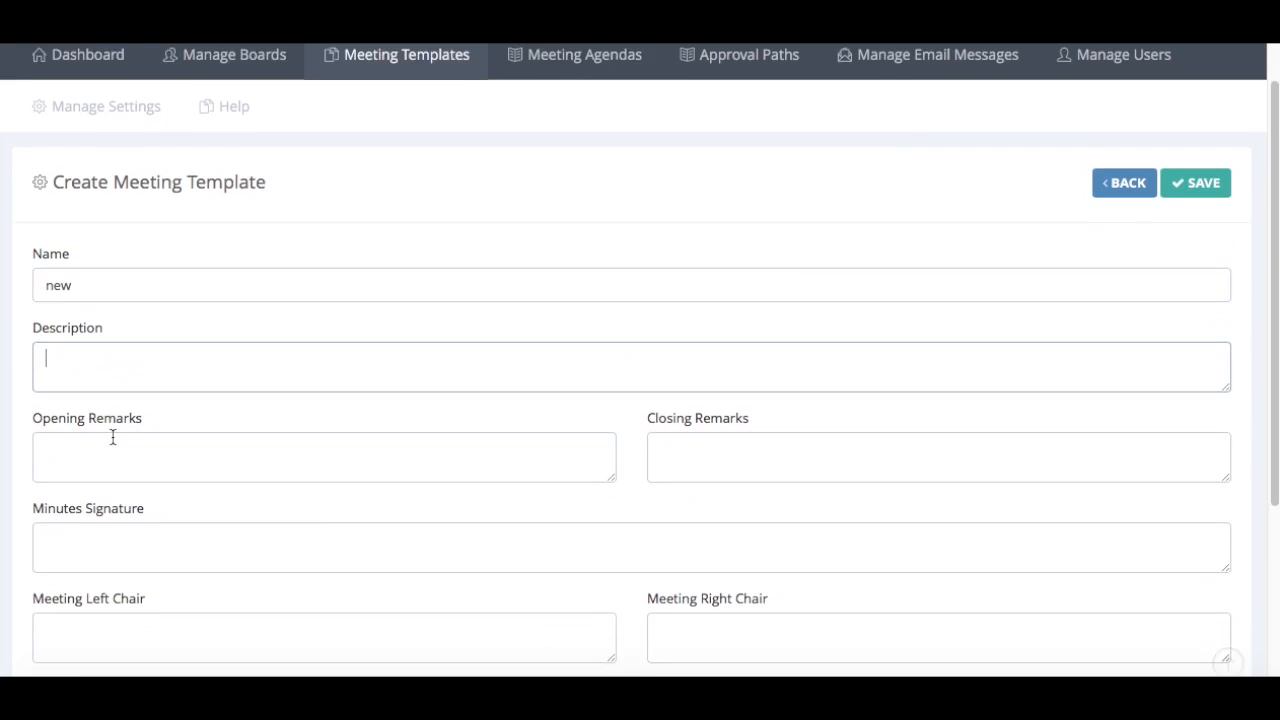
scroll(113, 437, down, 1)
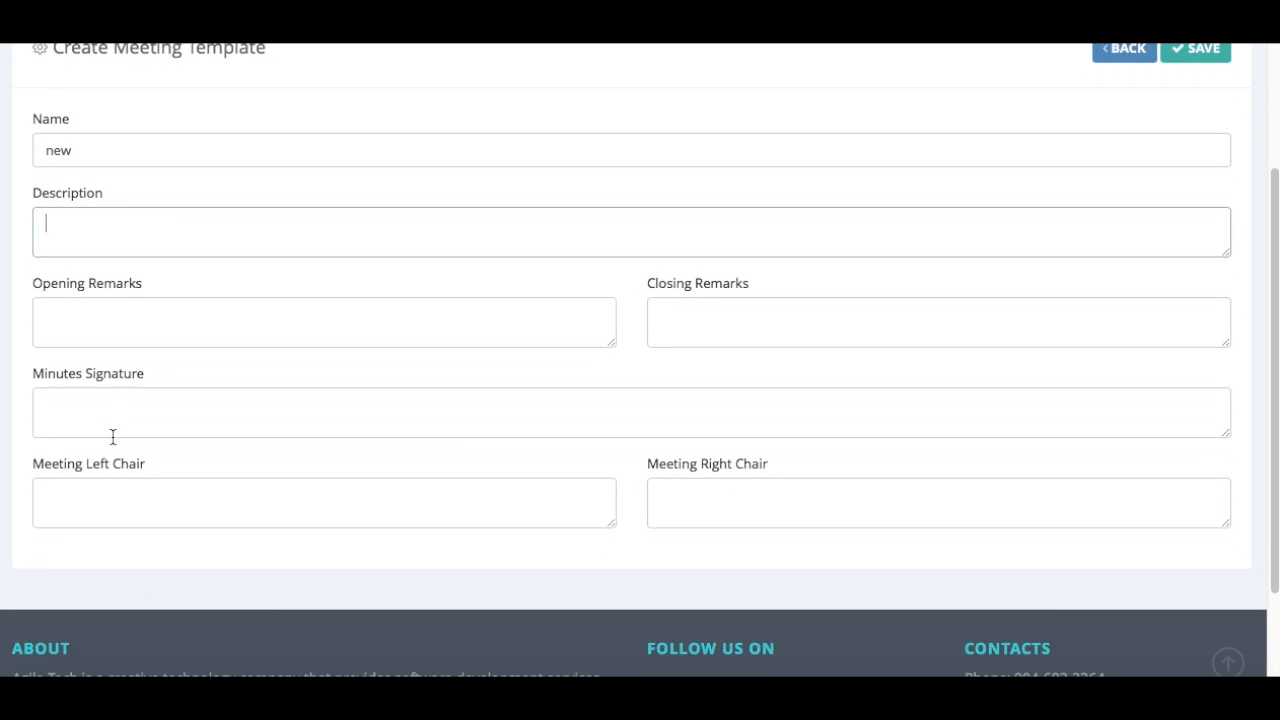
scroll(113, 437, up, 2)
scroll(113, 437, up, 2)
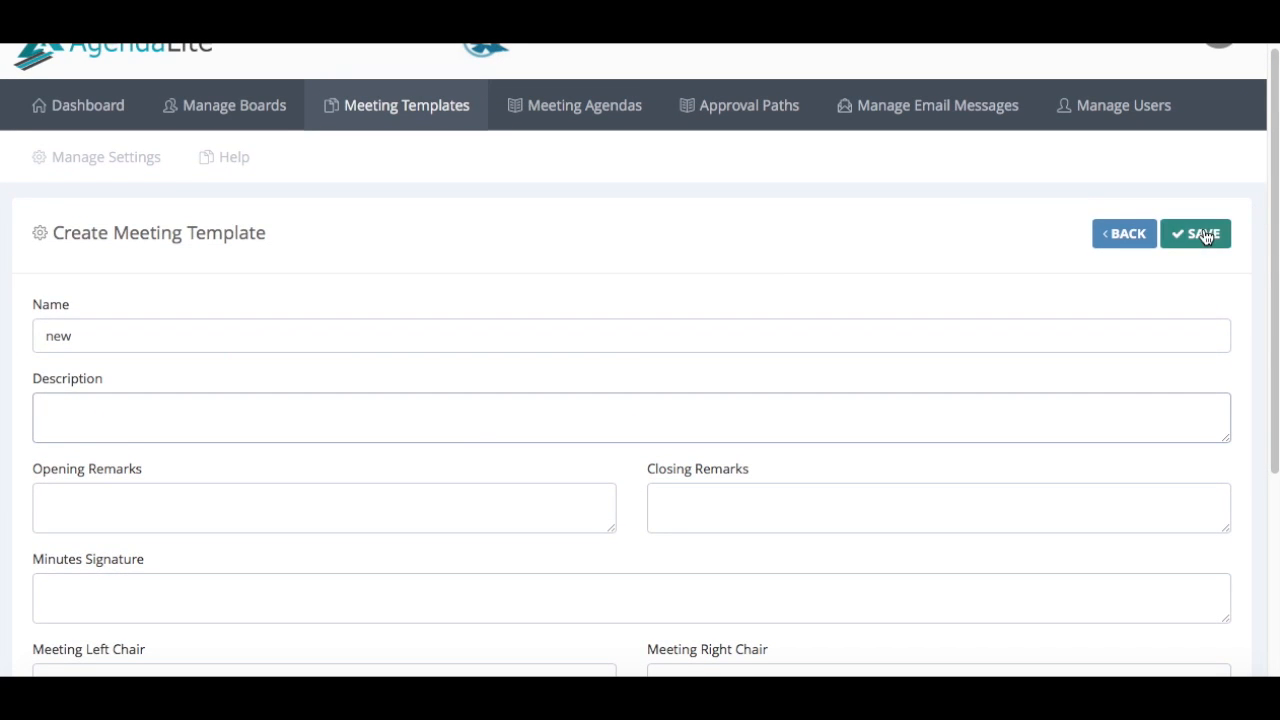
click(1203, 234)
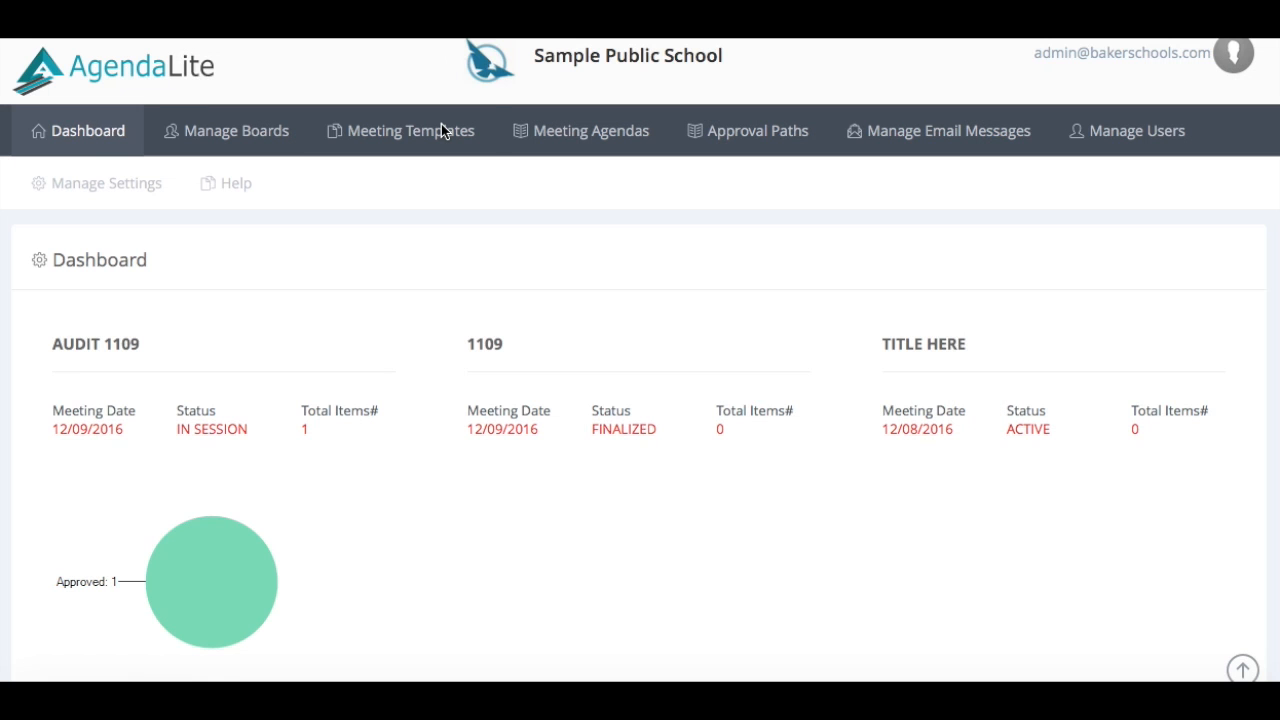
Return to the Meeting Templates list
click(441, 125)
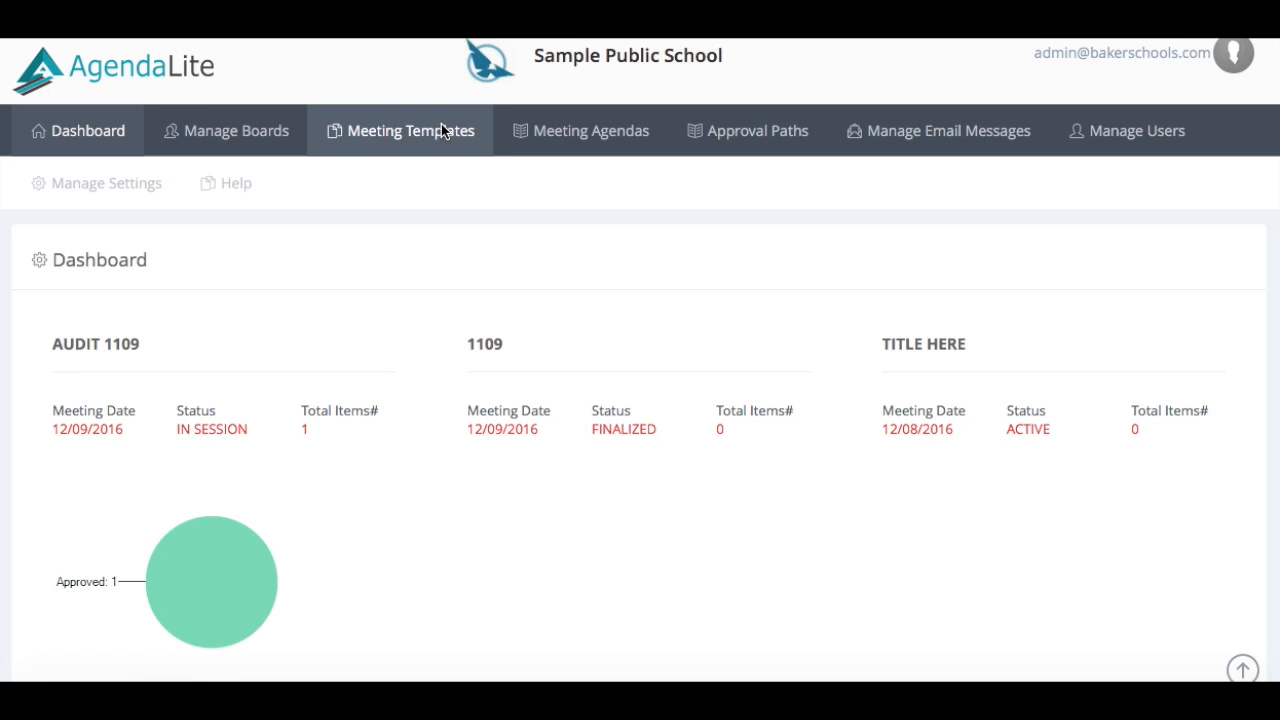
Open the 11/1/2016 Test template's category list and begin adding a new category
scroll(469, 380, down, 3)
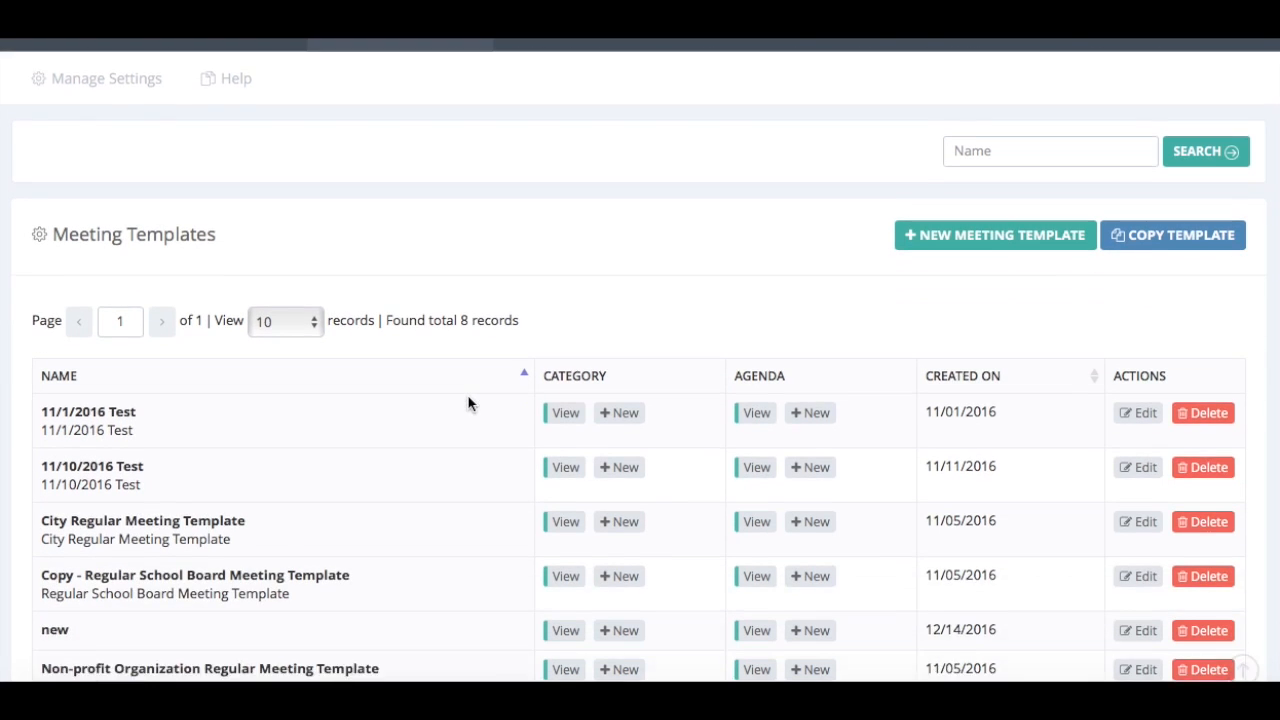
click(566, 352)
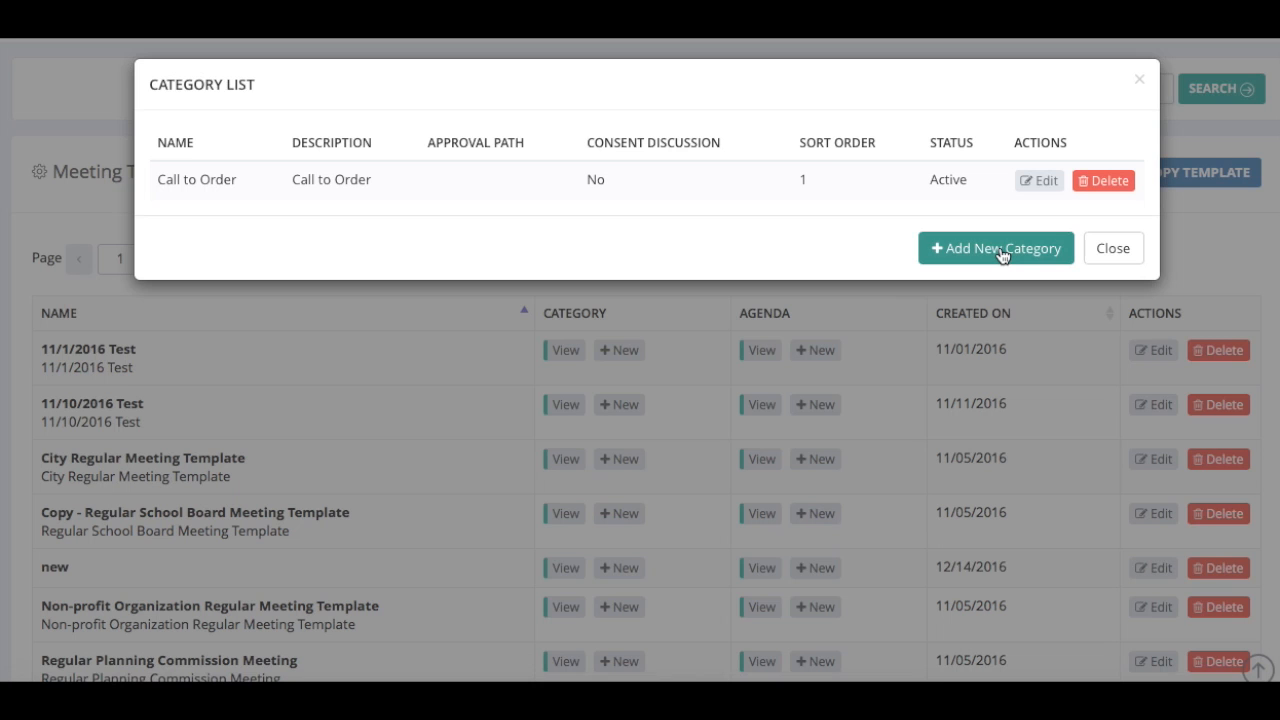
click(1000, 250)
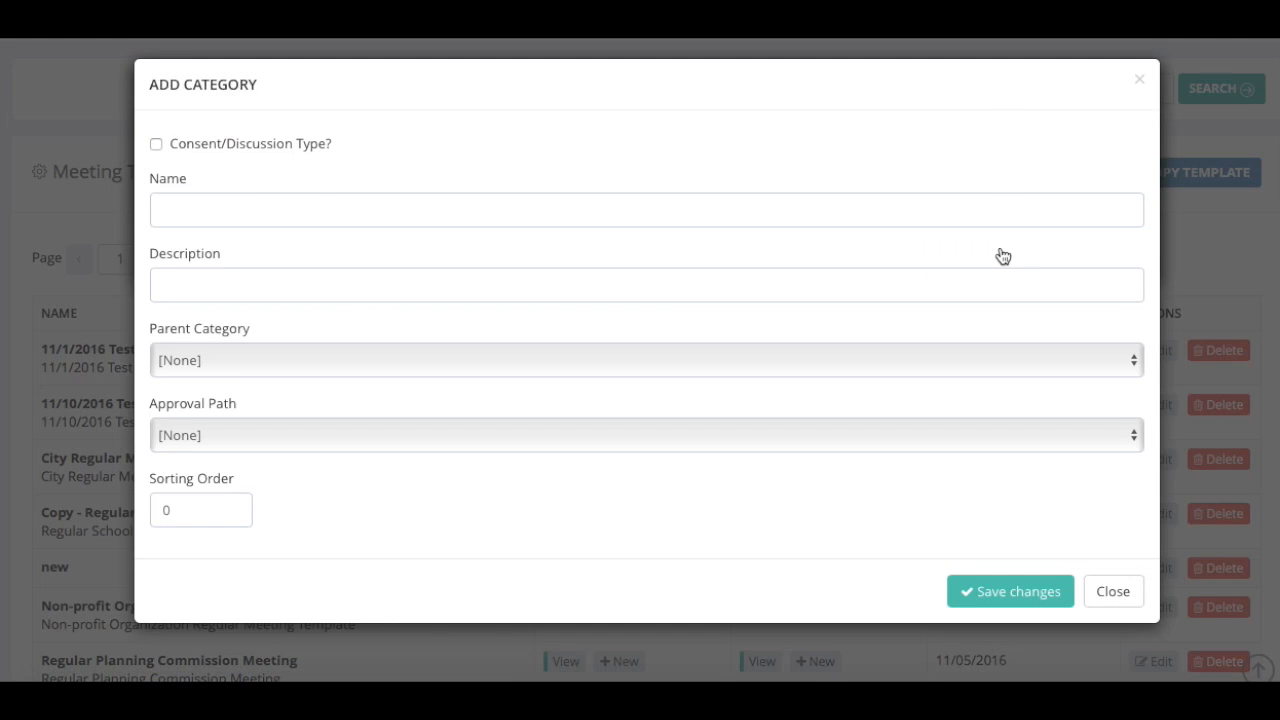
Turn on Consent/Discussion Type and enter 'Name' as both consent and discussion category names
click(155, 145)
click(181, 197)
text(Name)
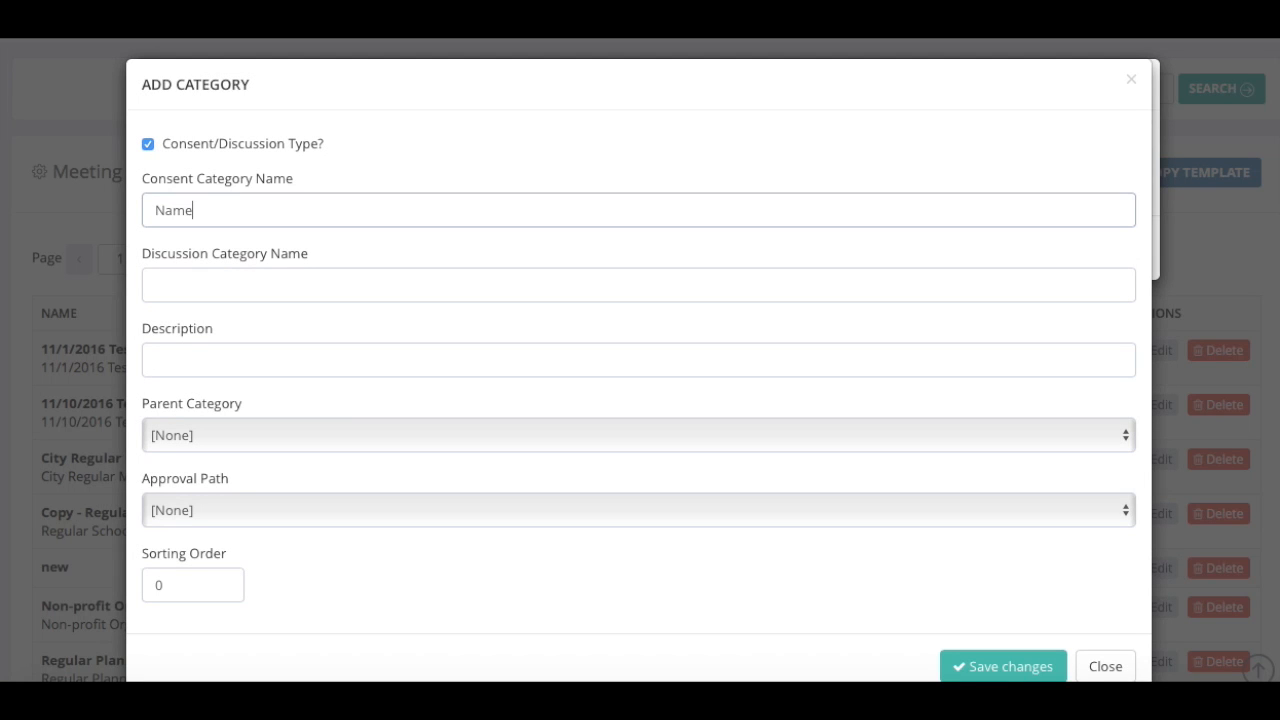
click(178, 289)
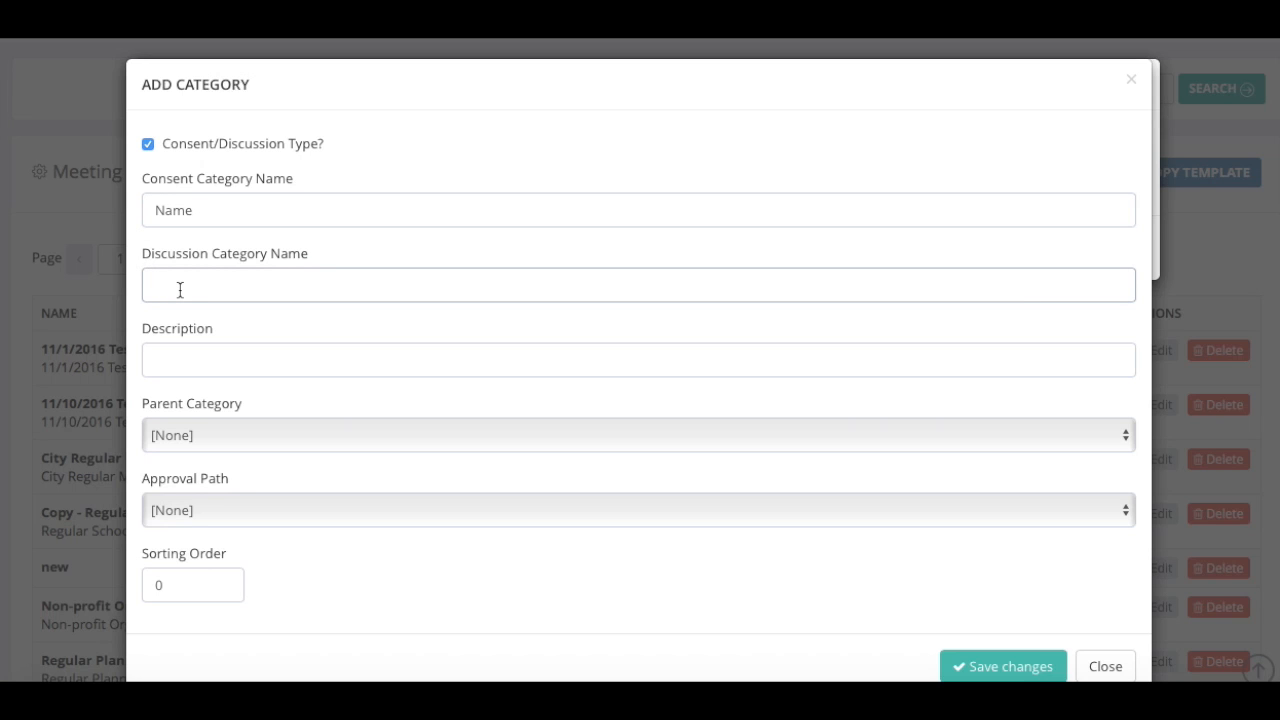
text(Name)
Choose the Simple approval path for the category and save it
click(1123, 513)
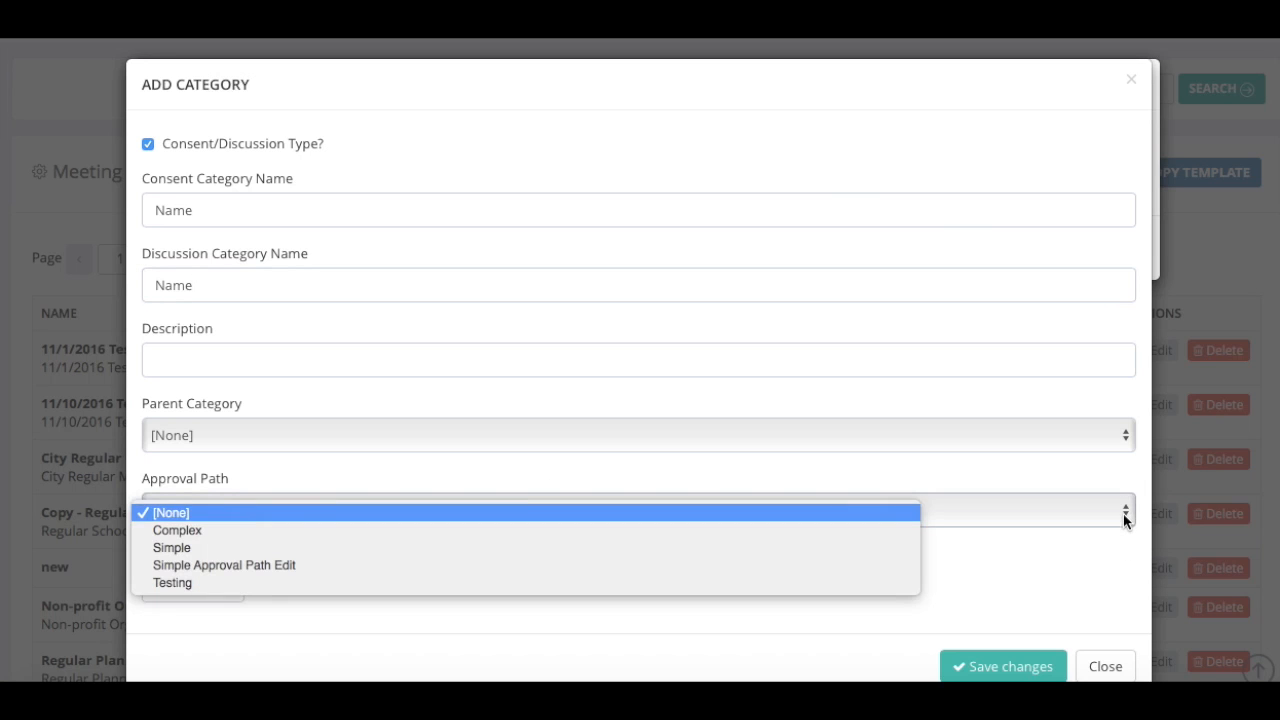
click(822, 547)
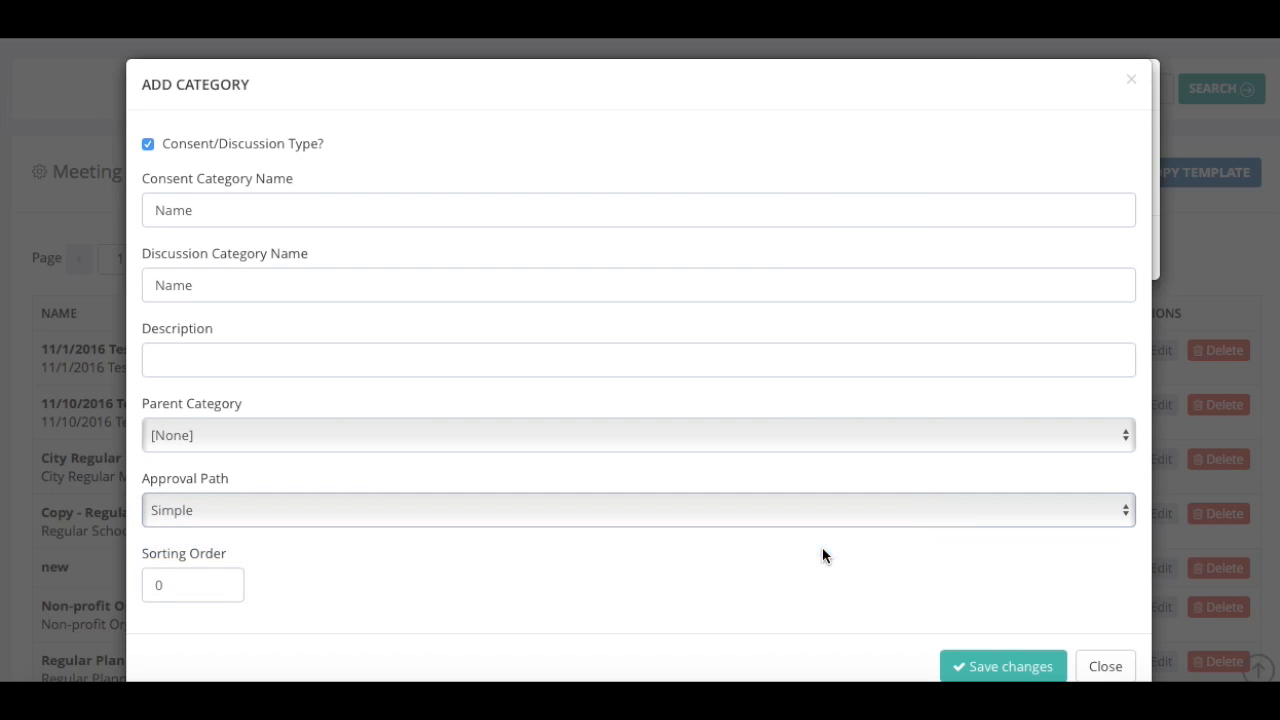
click(977, 666)
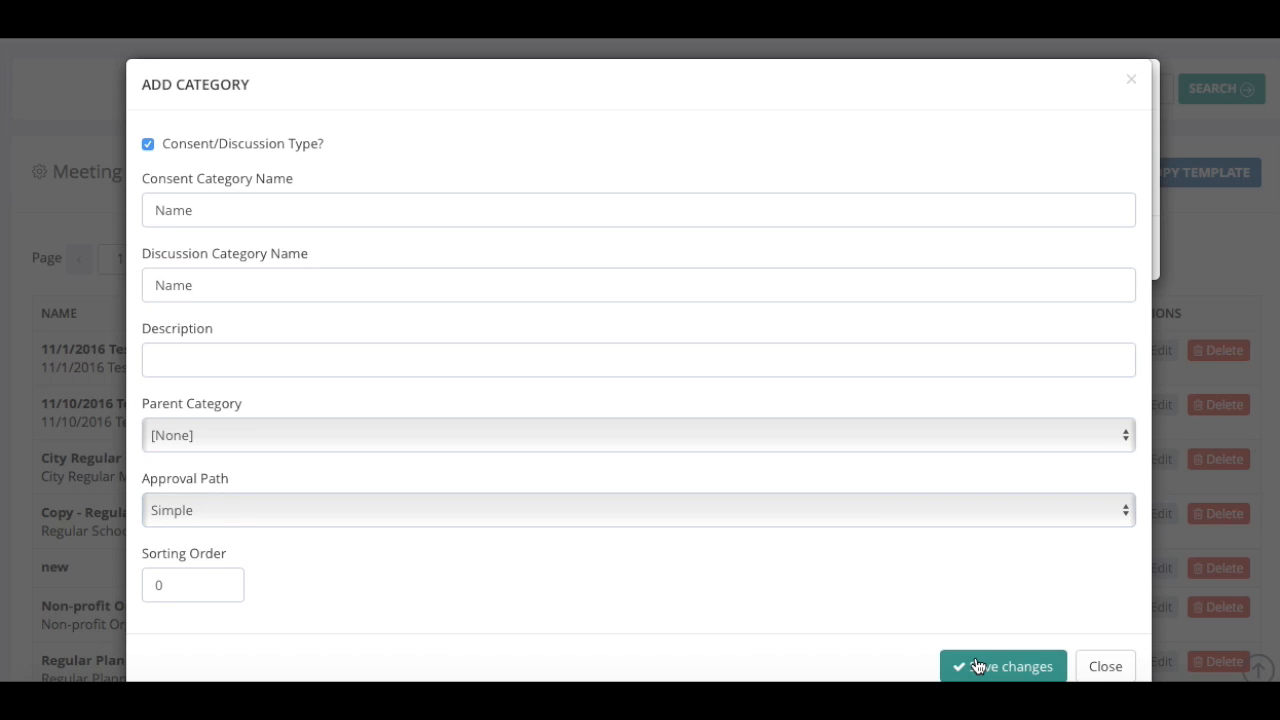